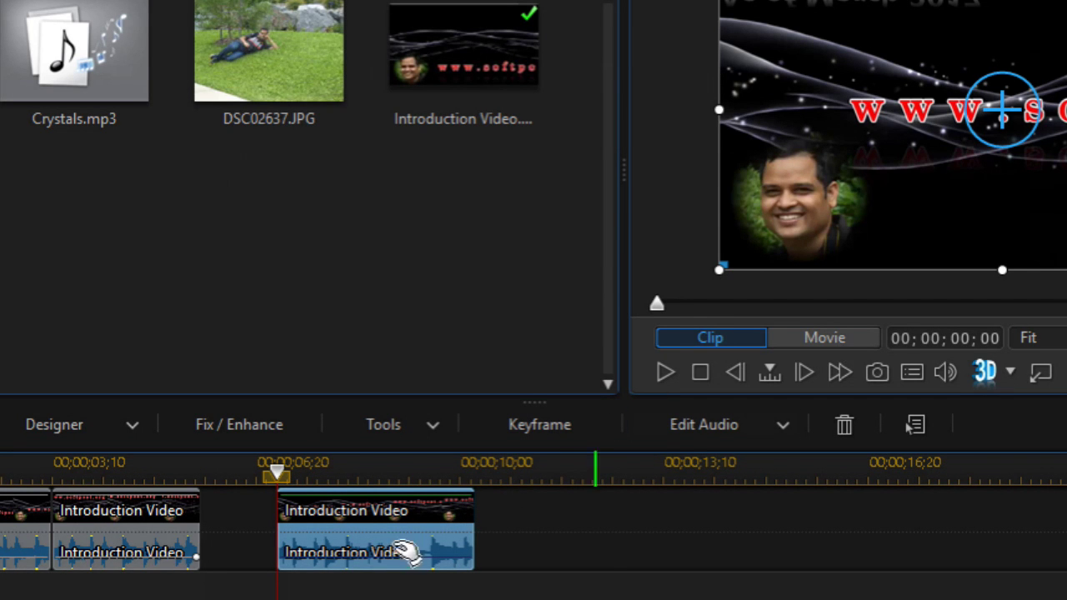
Open the Transition Room to show the Block category's transitions, such as Blizzard and Dissolve
left_click(384, 522)
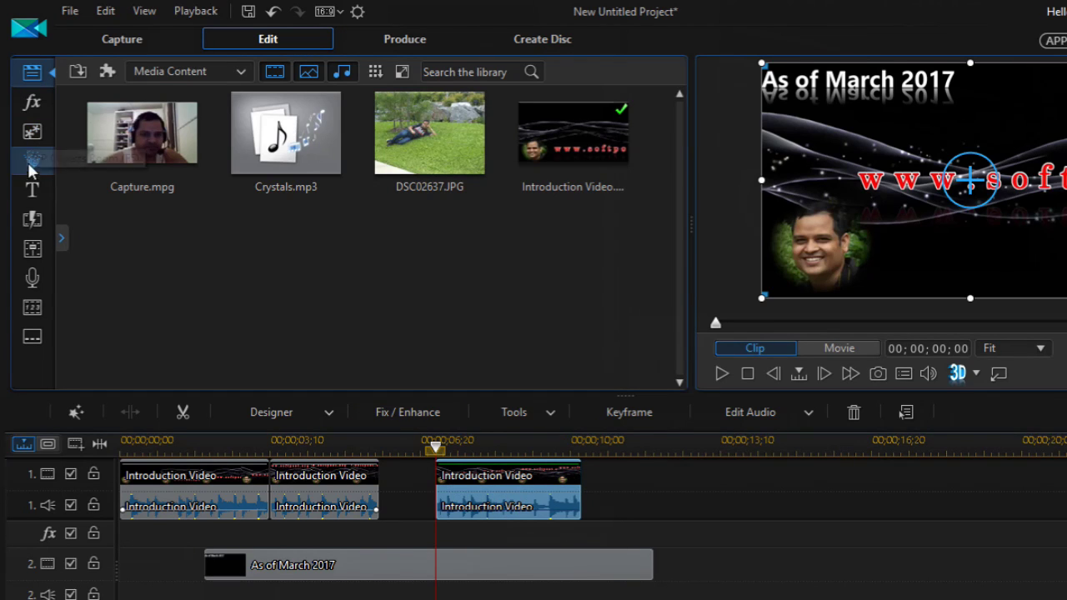
left_click(32, 219)
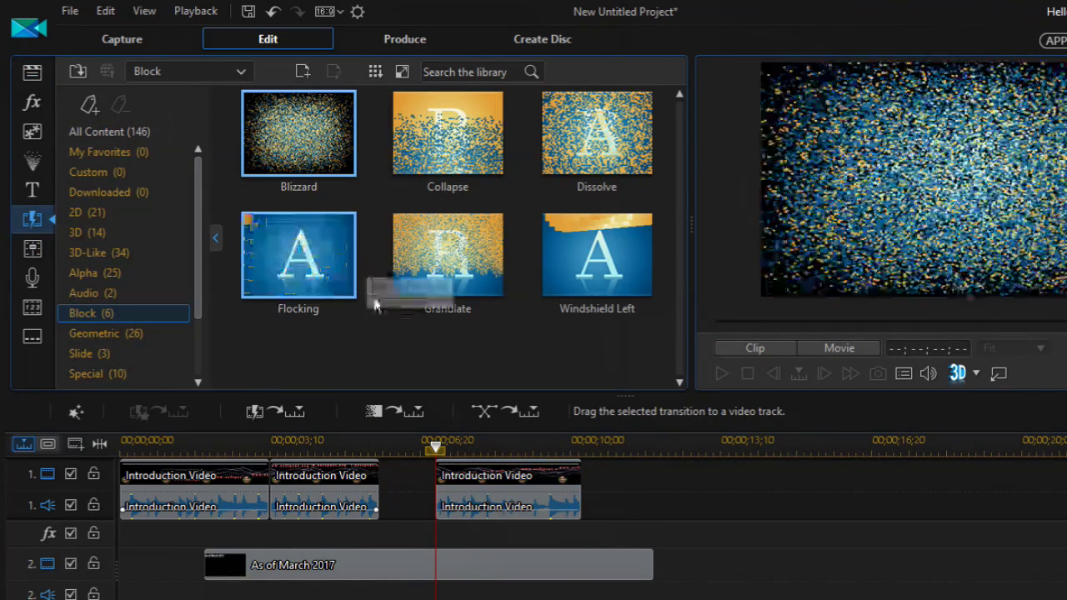
In the 2D transitions, preview Blur Line, then place Airplane at the third clip's start
scroll(112, 233, "down", 2)
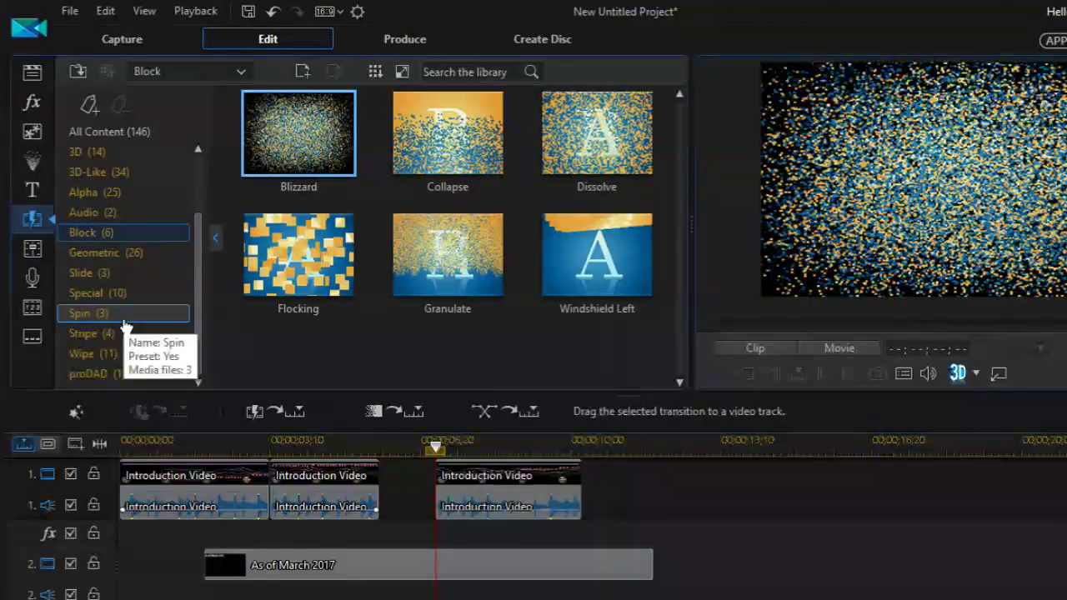
scroll(110, 242, "up", 1)
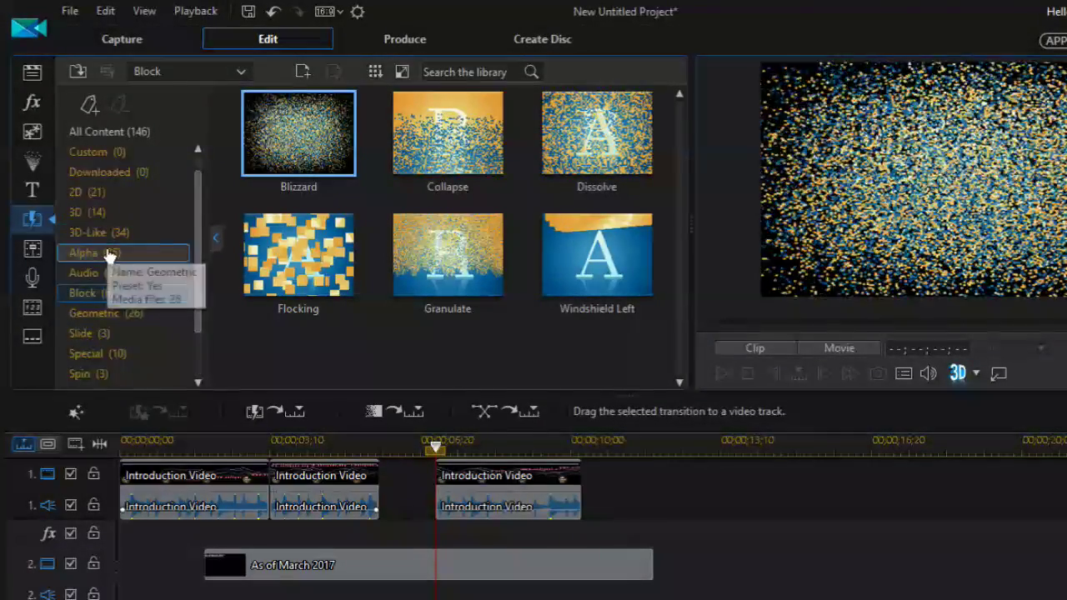
left_click(98, 196)
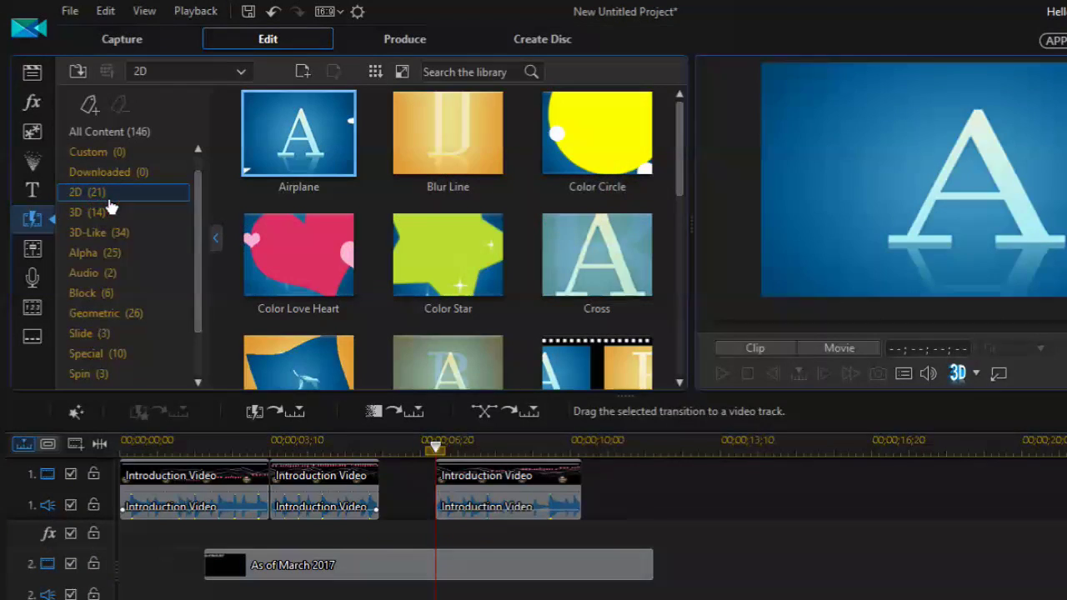
left_click(465, 167)
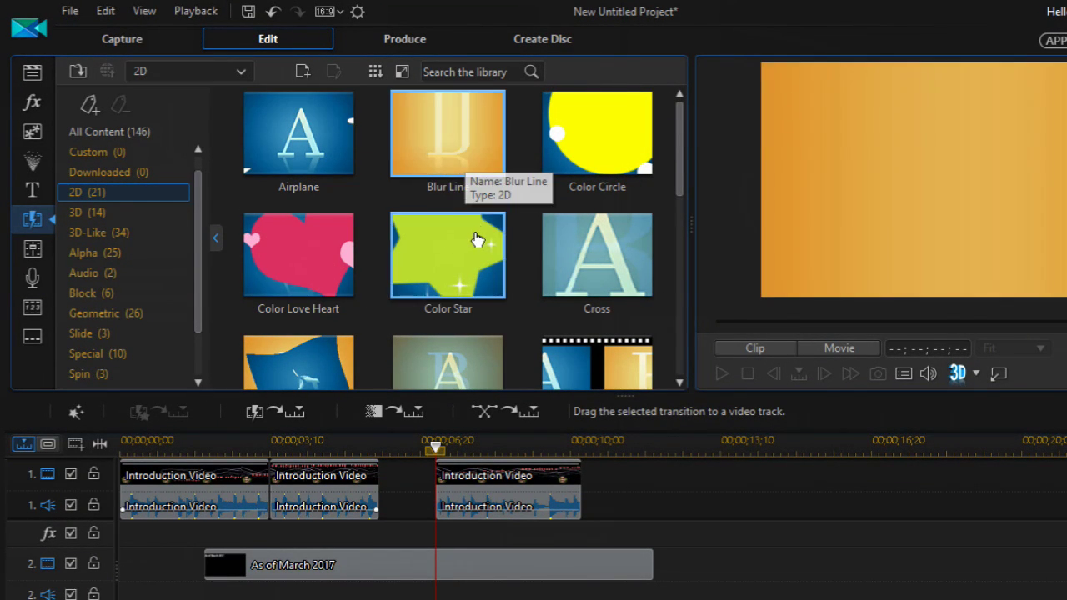
left_click(275, 162)
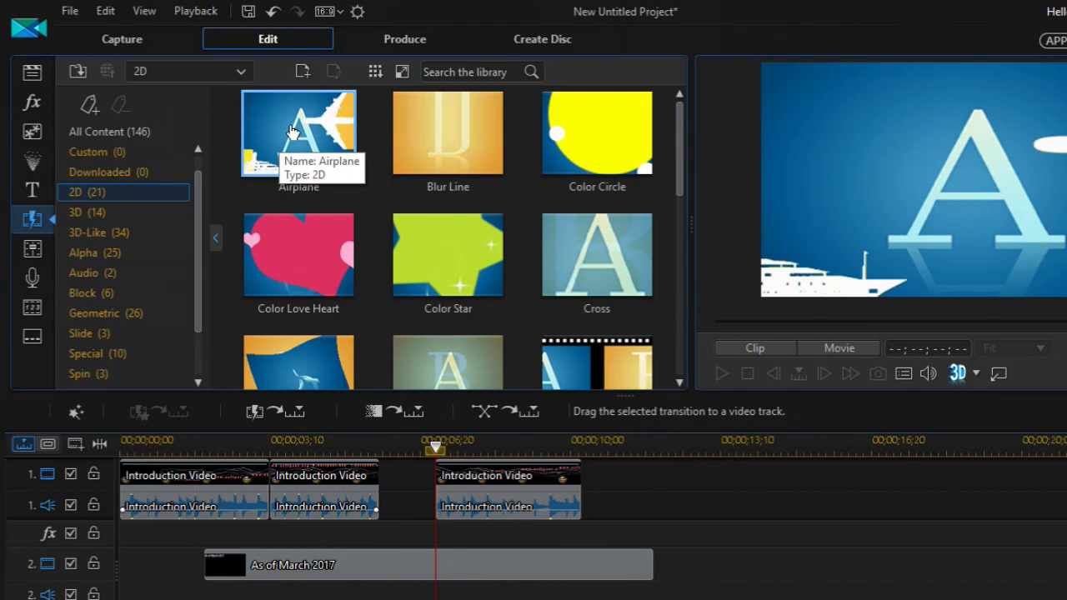
left_click_drag(292, 133, 438, 485)
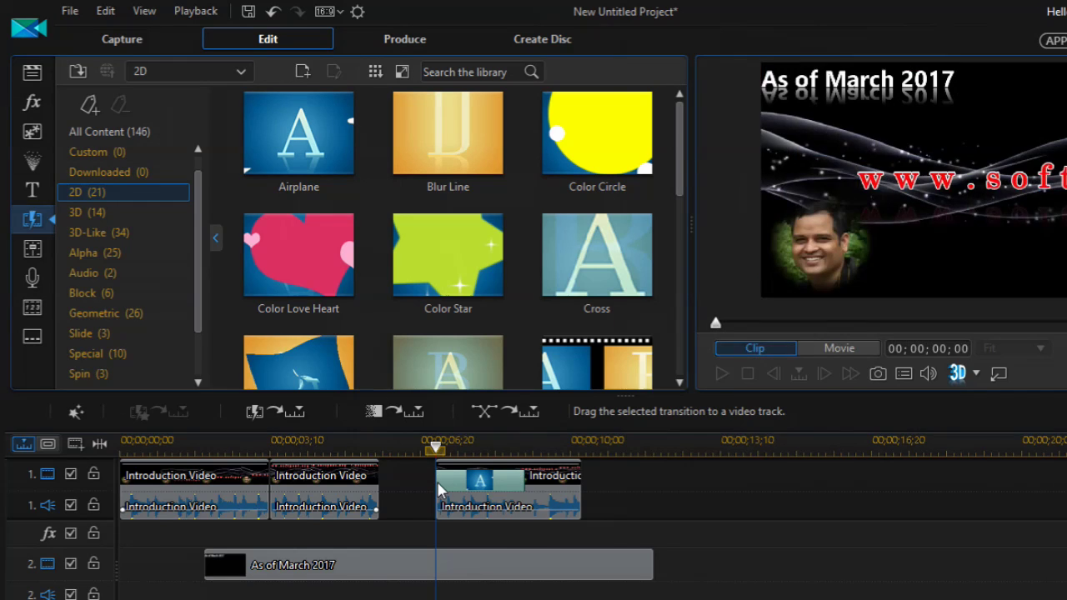
Select the Airplane transition and play the movie through it to 00;00;09;11
left_click(442, 491)
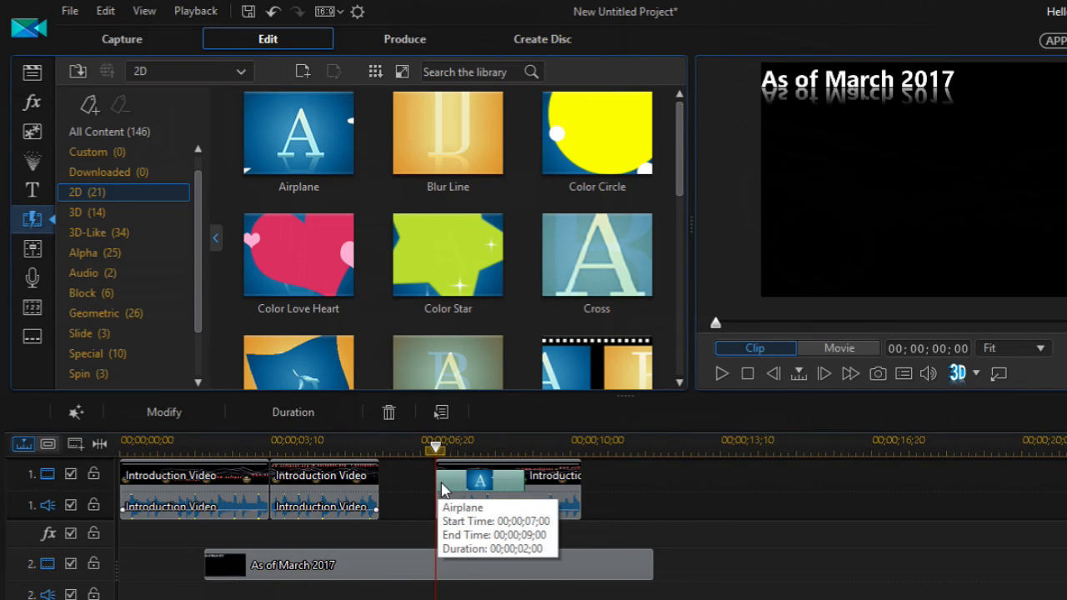
left_click(722, 375)
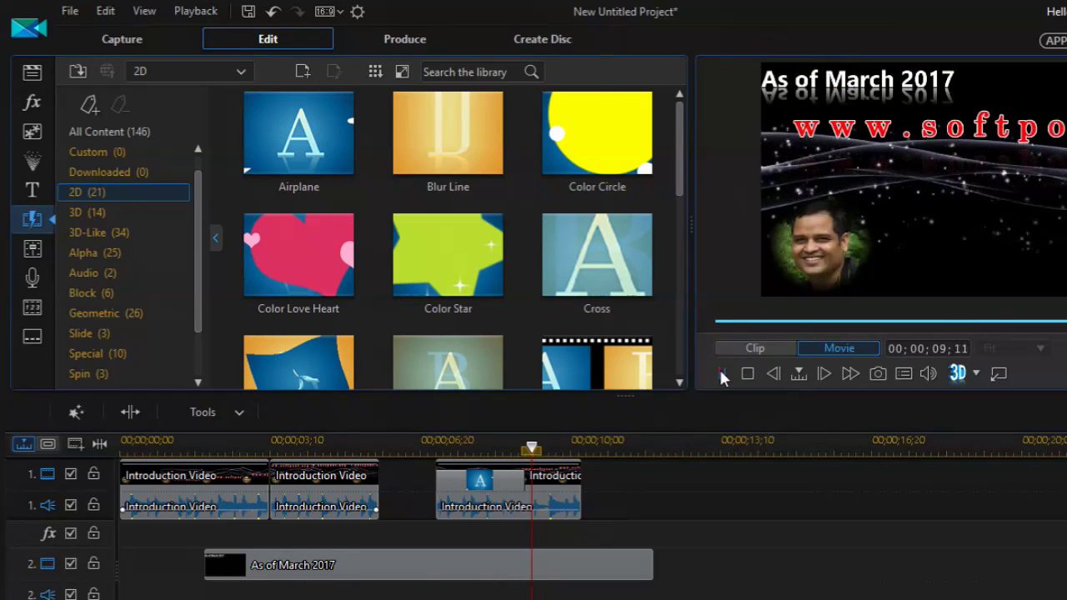
Add Full Twist to the third clip's end (00;00;08;19–00;00;10;19) and replay that ending
left_click(722, 374)
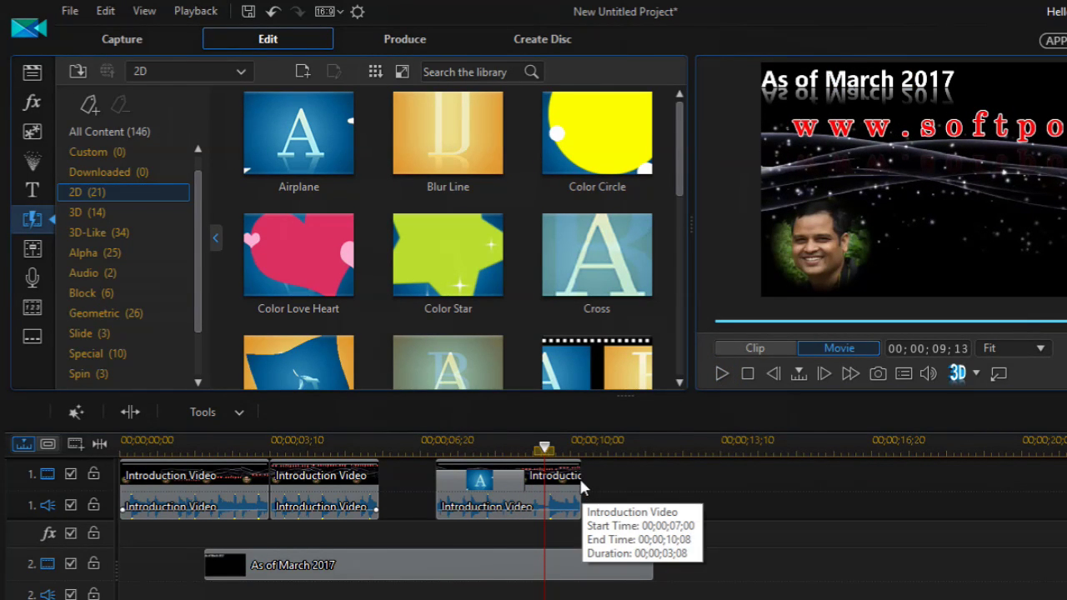
scroll(549, 286, "down", 3)
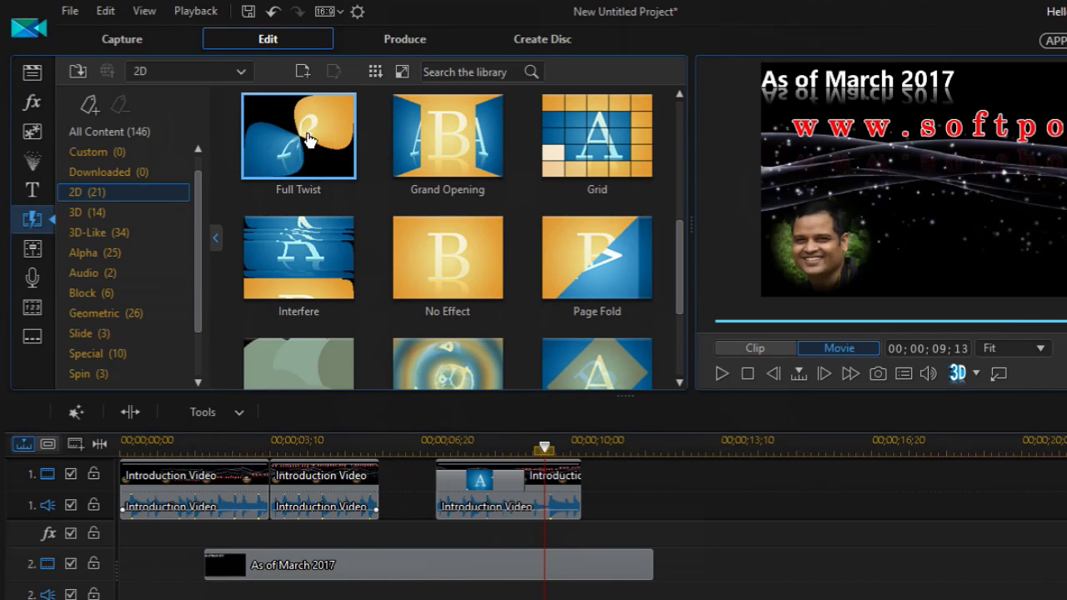
left_click_drag(307, 139, 576, 486)
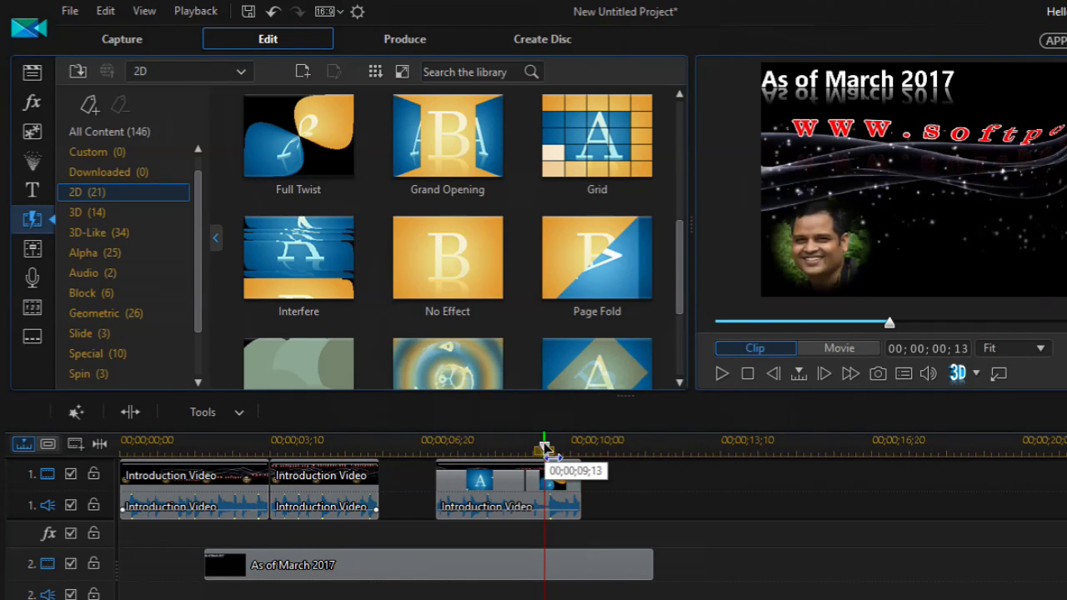
left_click_drag(542, 446, 506, 450)
left_click(723, 374)
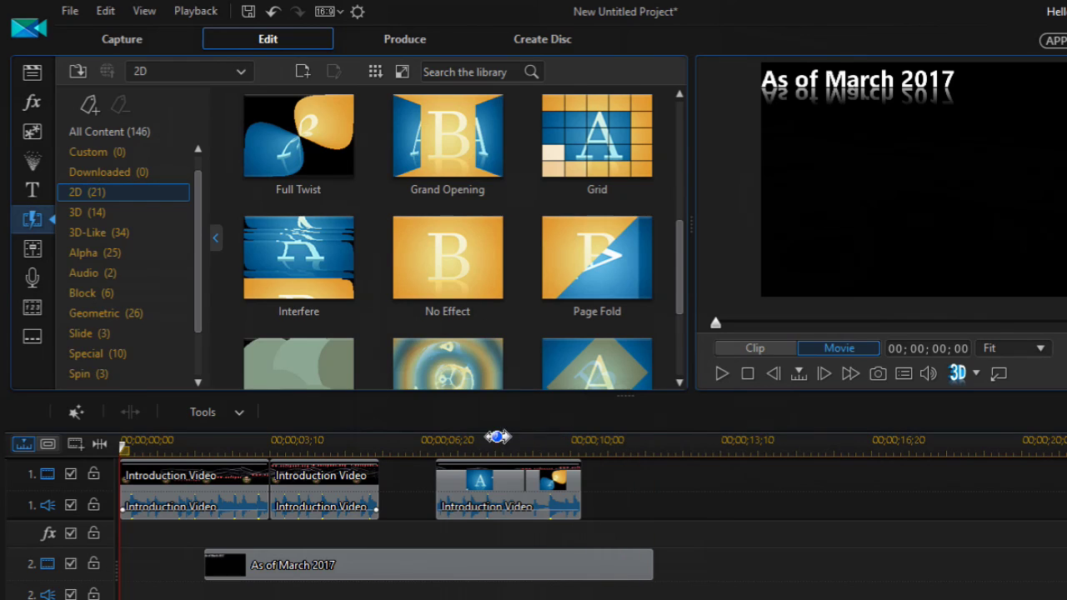
Stop playback and select the first, then the second Introduction Video clip
left_click(746, 375)
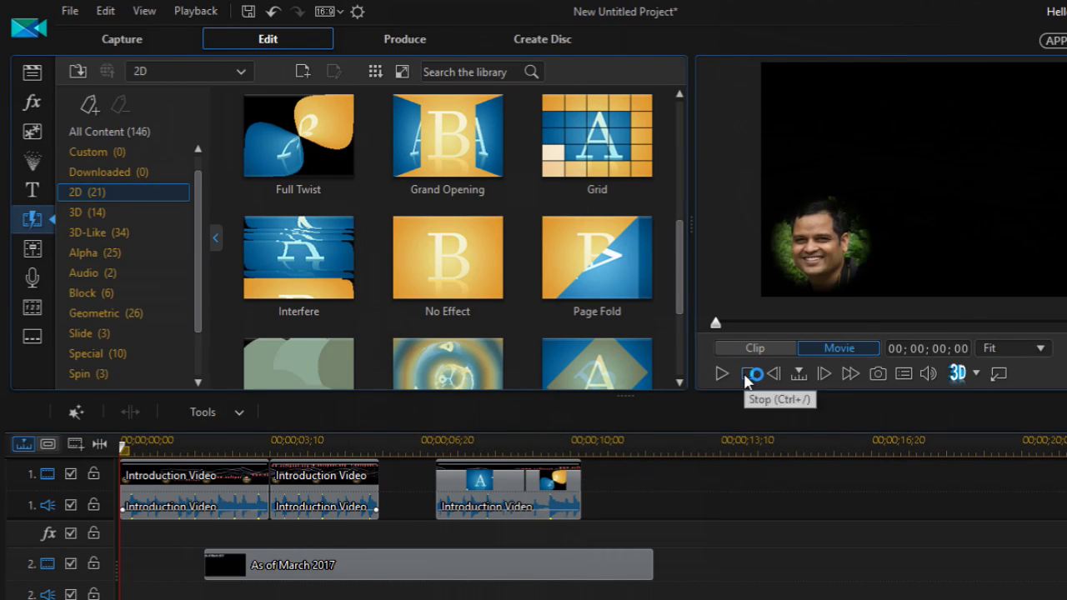
left_click(259, 485)
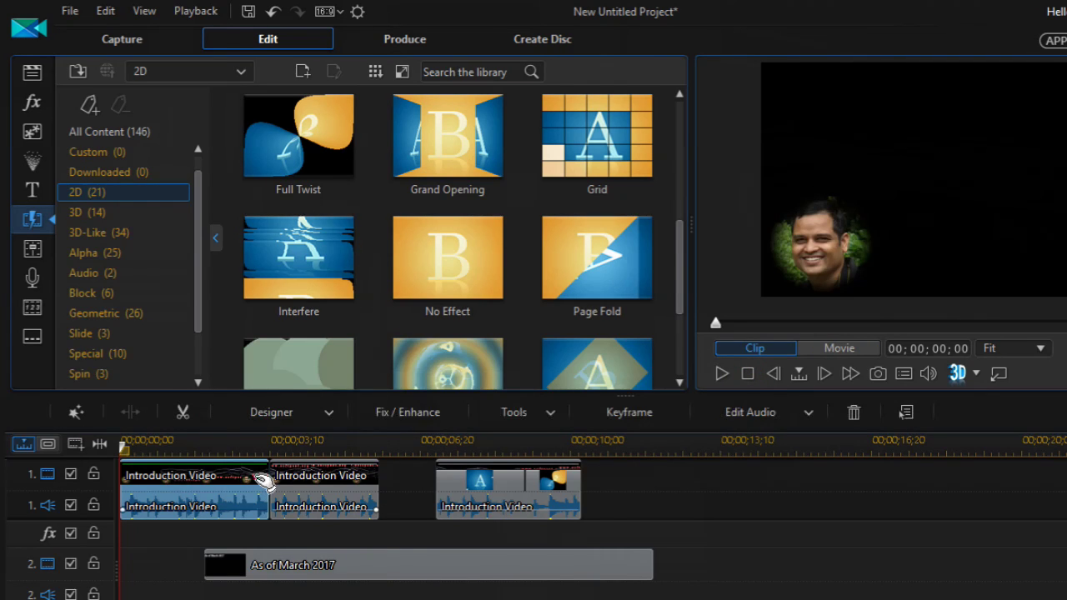
left_click(303, 487)
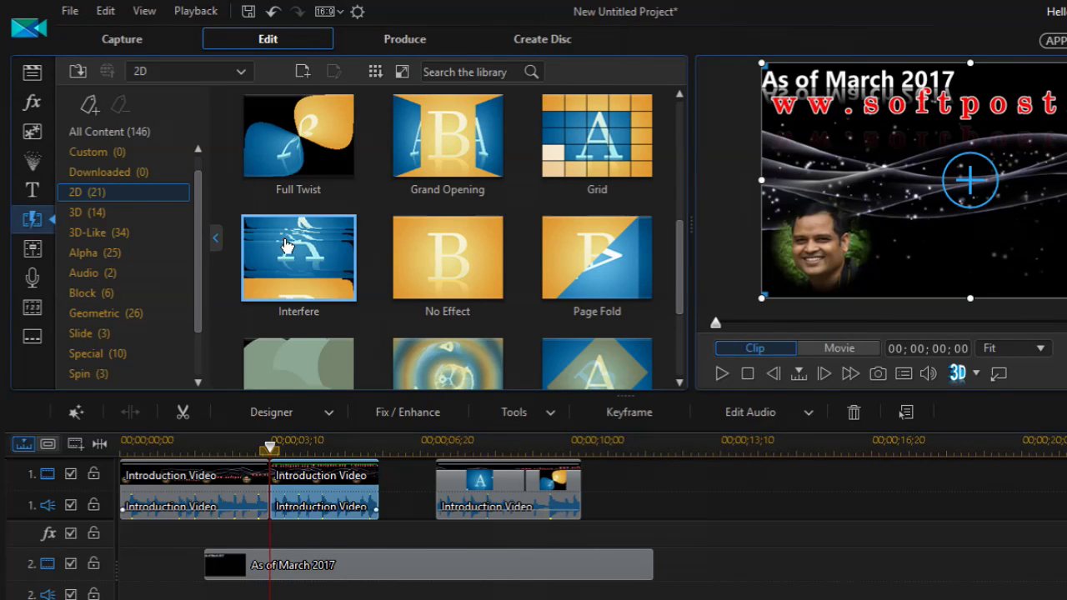
Drop Interfere on the join between clips 1 and 2 and preview it to 00;00;04;24
left_click_drag(285, 246, 268, 479)
left_click_drag(266, 481, 268, 480)
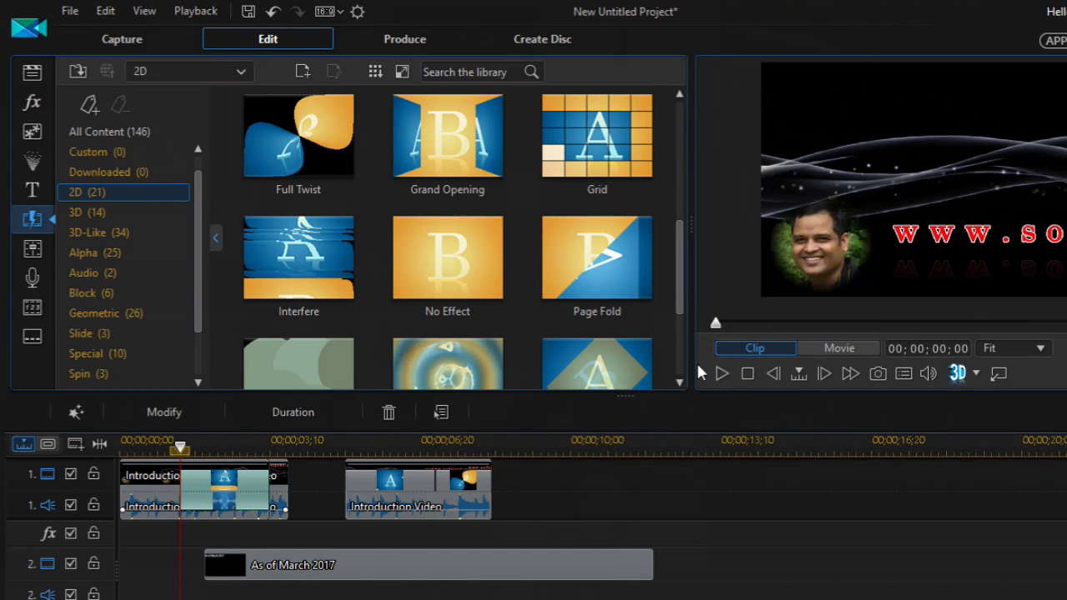
left_click(721, 376)
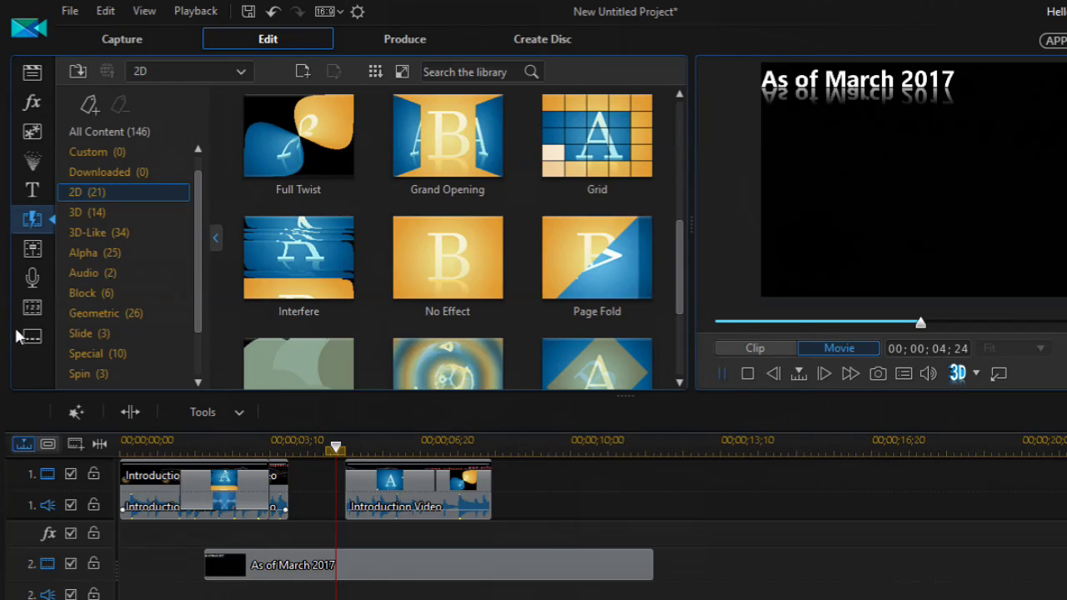
Browse the Spin, Geometric and Wipe transition categories, then select the last clip's transition
scroll(171, 275, "down", 1)
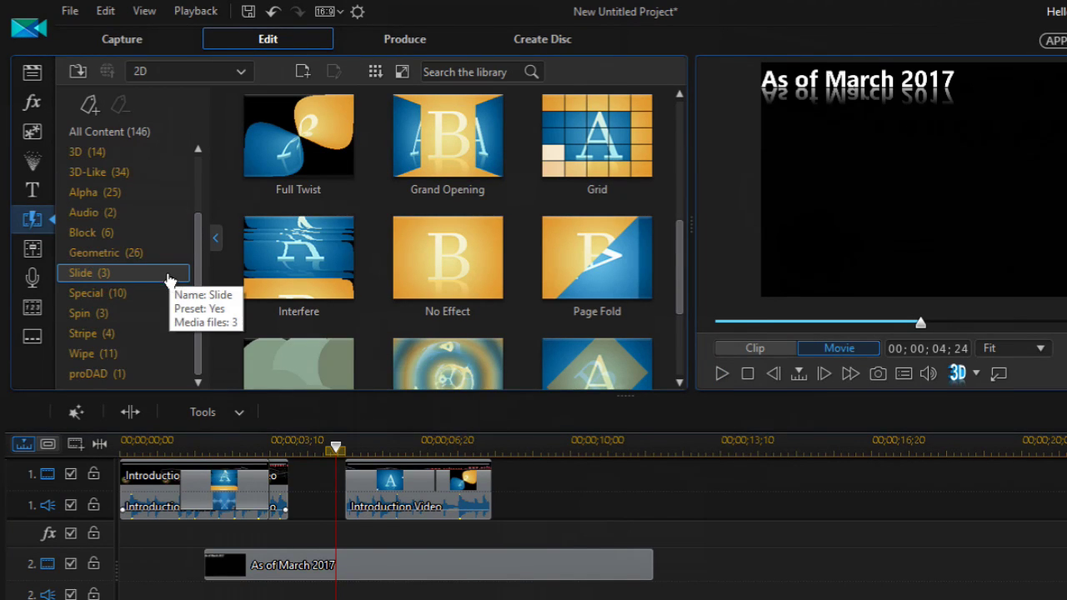
left_click(101, 323)
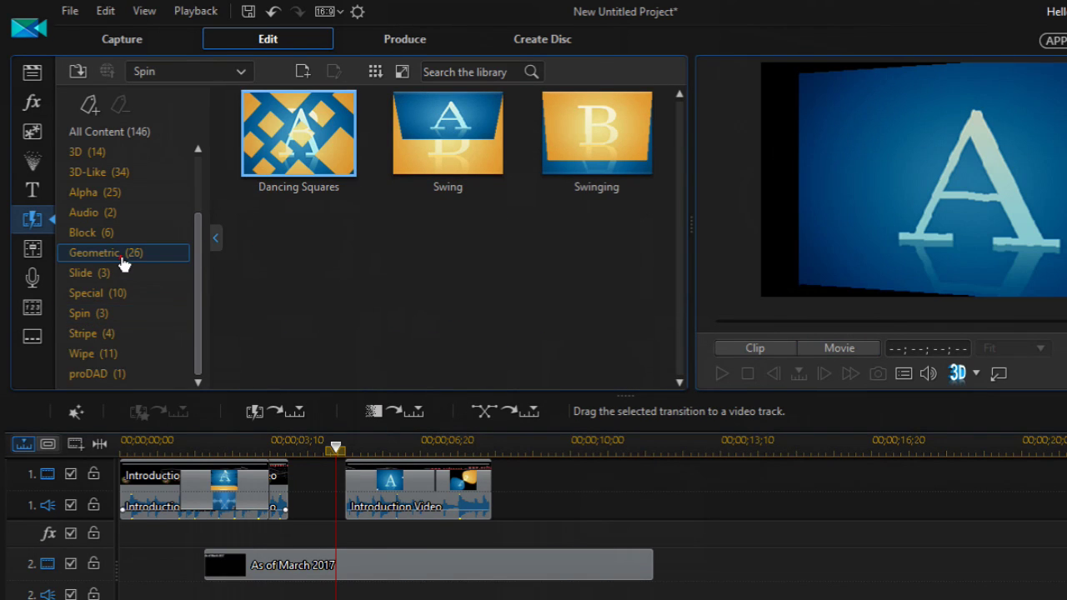
left_click(122, 262)
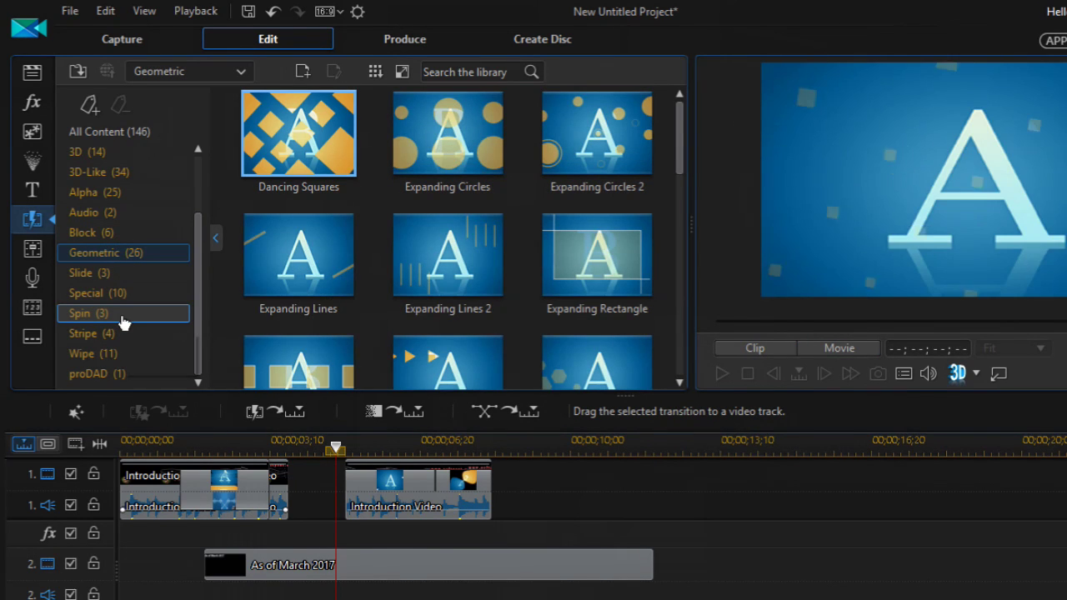
left_click(117, 354)
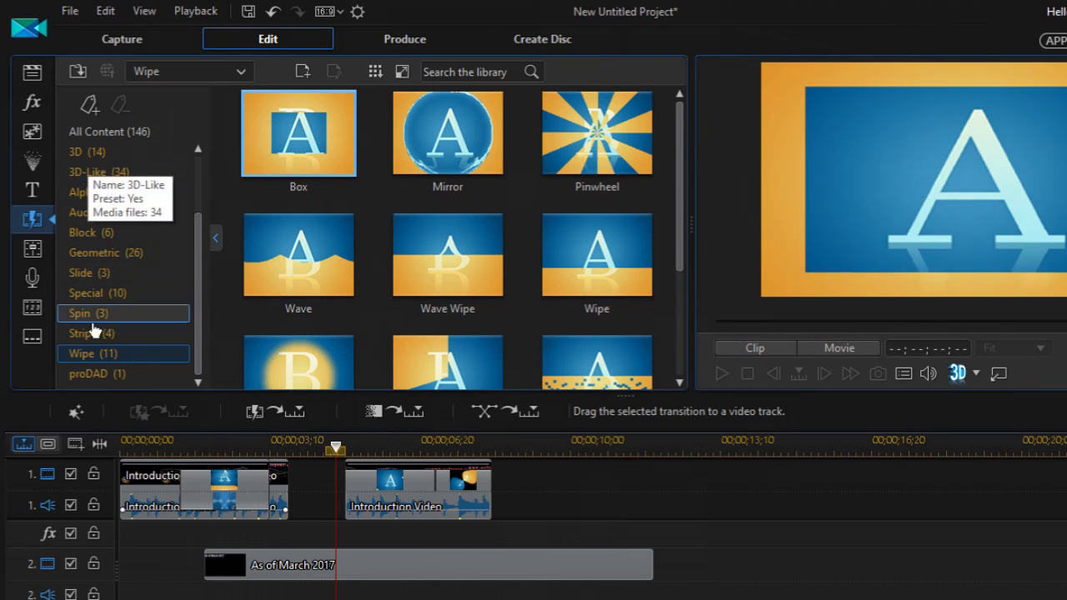
left_click(417, 482)
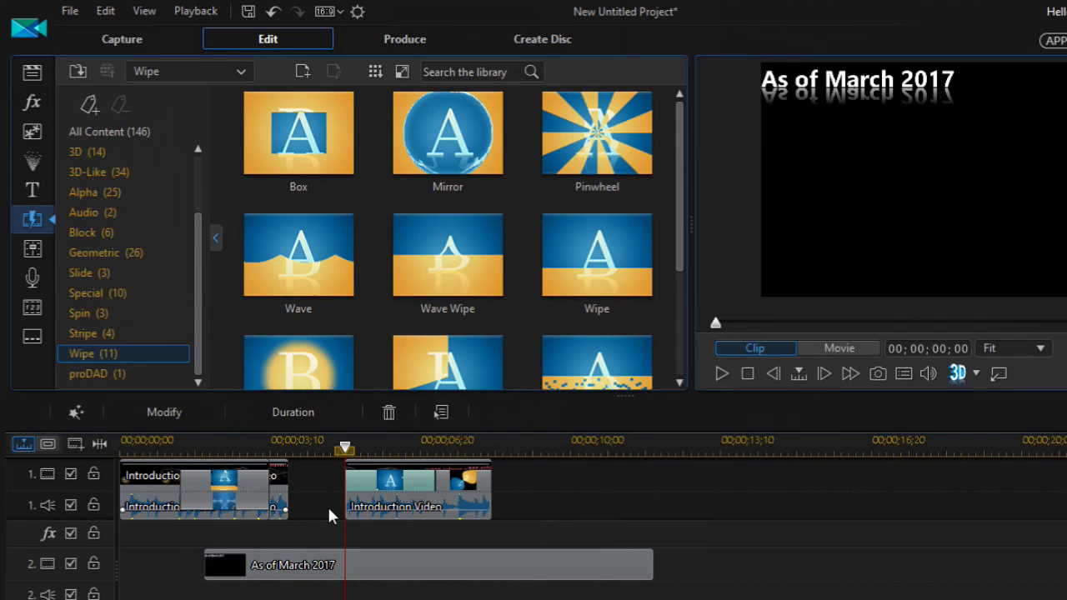
Undo twice to restore the middle clip, then select the third clip (00;00;07;00–00;00;10;08)
key("ctrl+z")
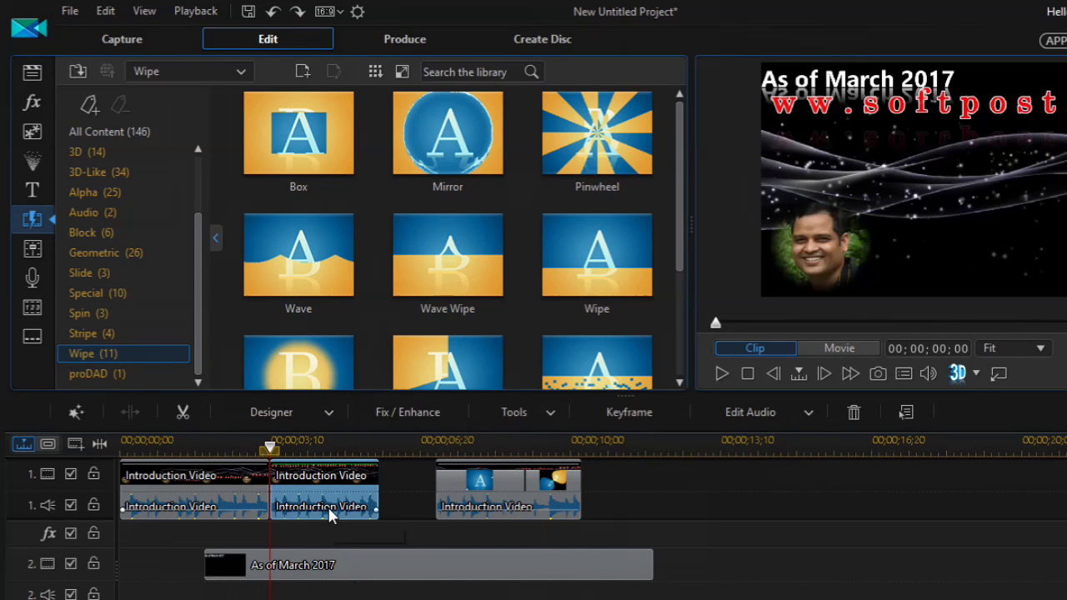
key("ctrl+z")
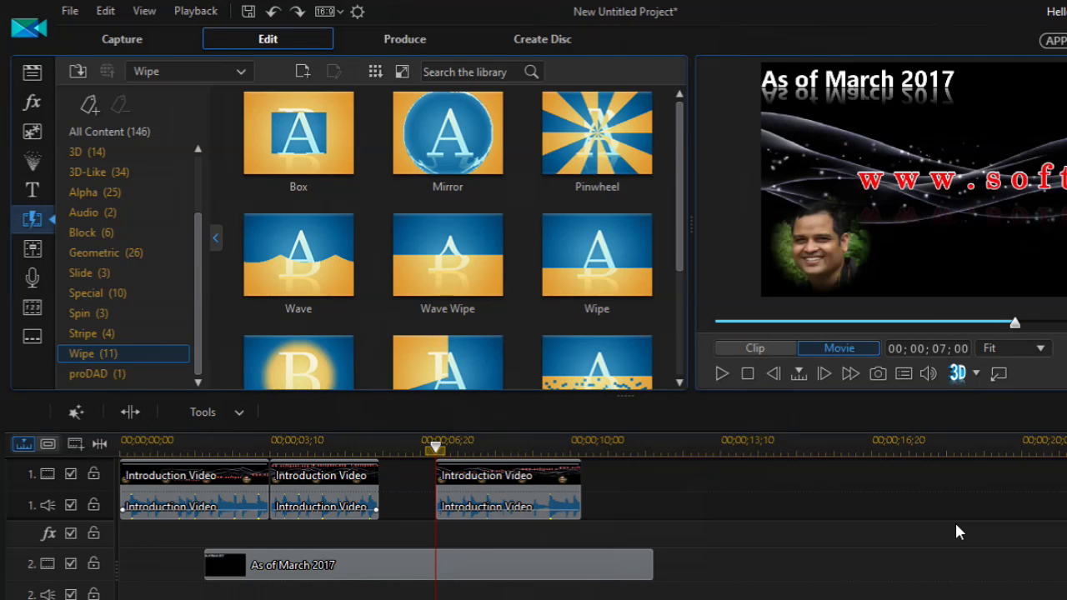
left_click(564, 494)
left_click(567, 497)
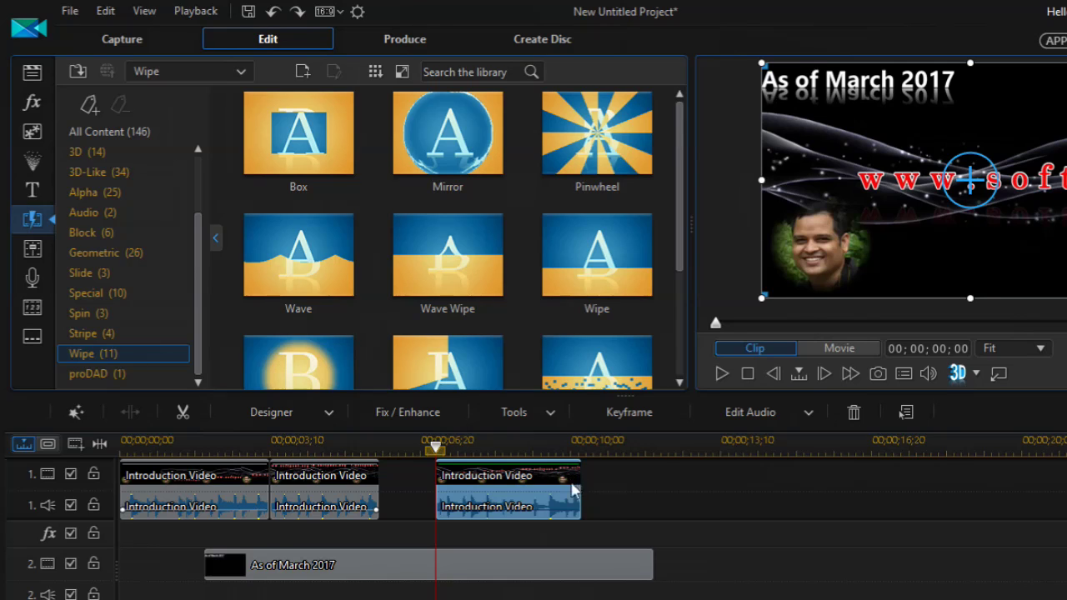
Choose Blending Effect from the clip Tools menu to open the Blending Effect Designer
left_click(552, 411)
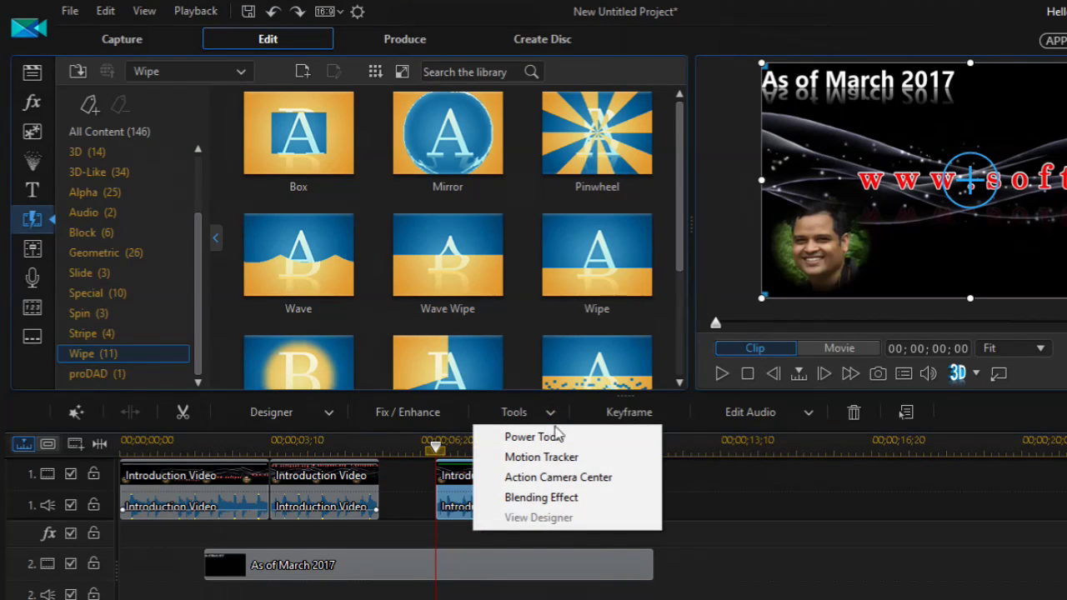
left_click(557, 498)
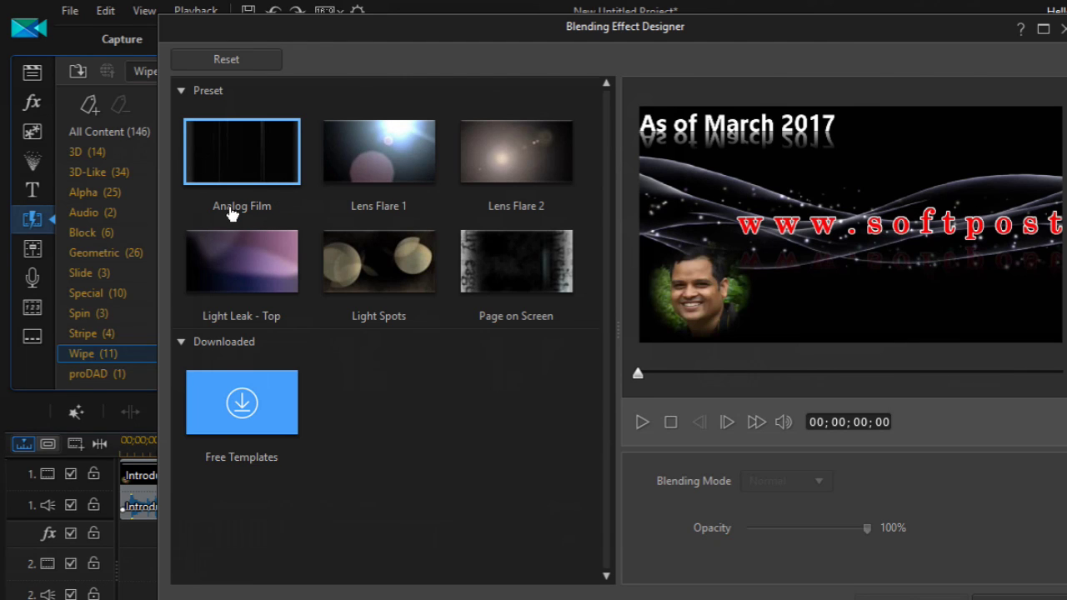
Preview Analog Film, then apply Lens Flare 1 in Screen mode and replay it
left_click(246, 169)
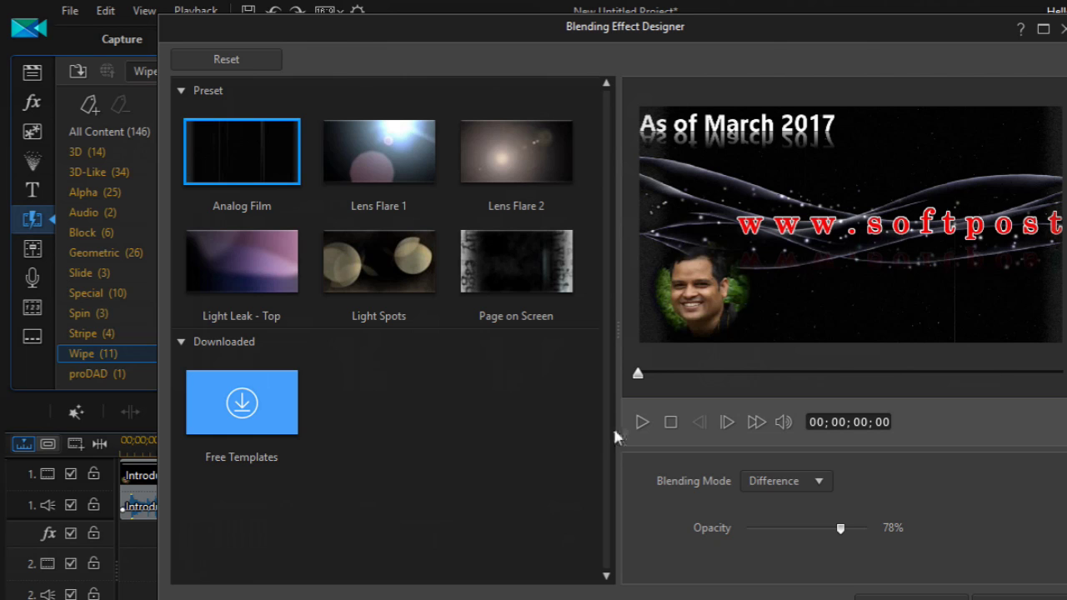
left_click(640, 424)
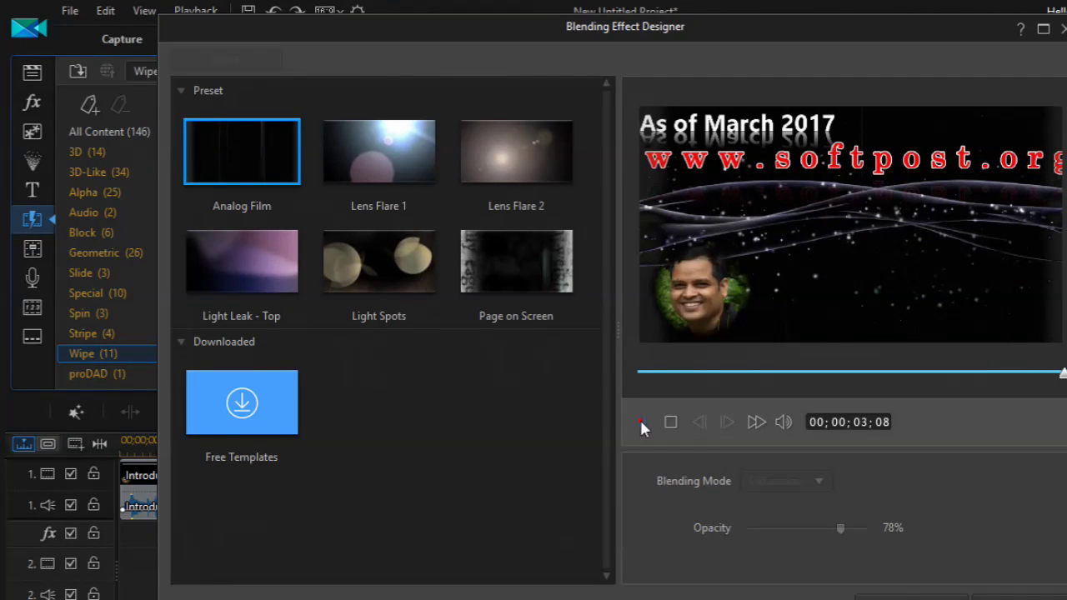
left_click(396, 172)
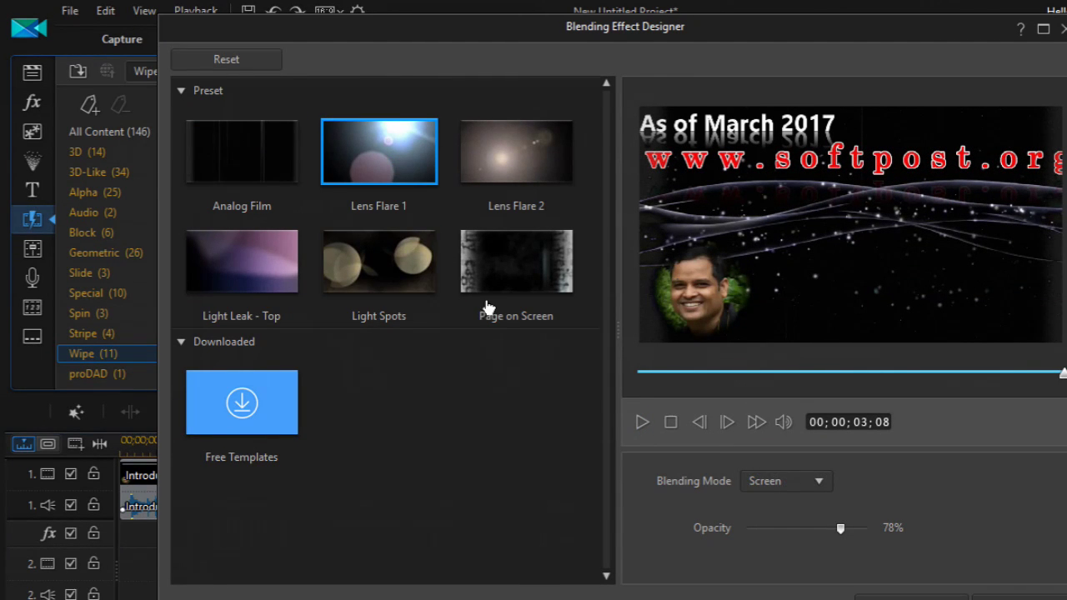
left_click(641, 422)
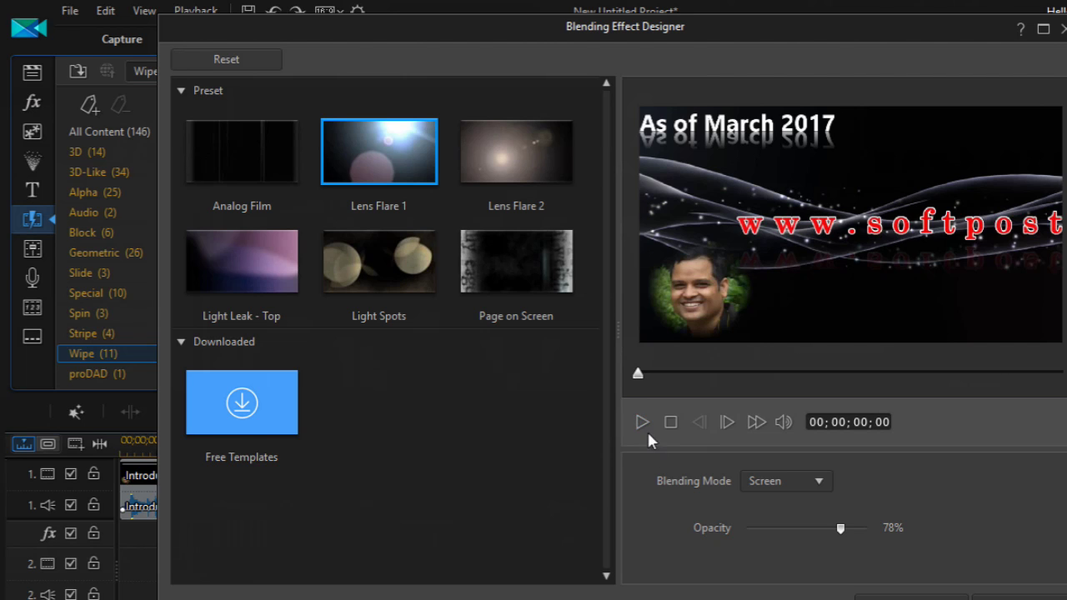
left_click(643, 421)
Give the Lens Flare 1 blend 100% opacity in Screen mode, then exit the Blending Effect Designer
left_click_drag(839, 527, 774, 528)
left_click_drag(871, 530, 874, 530)
left_click(817, 482)
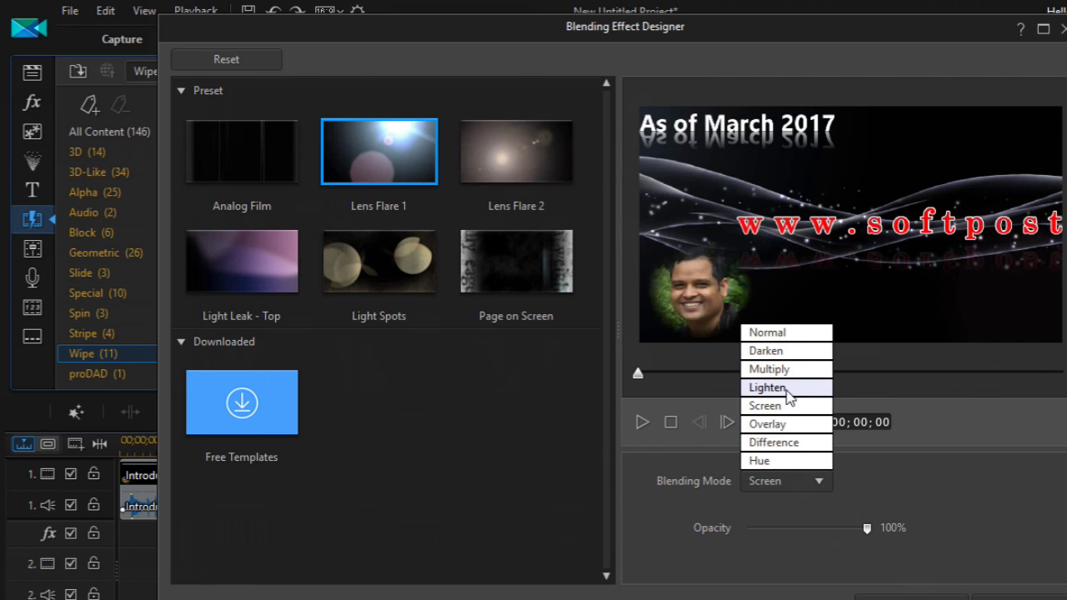
left_click(655, 452)
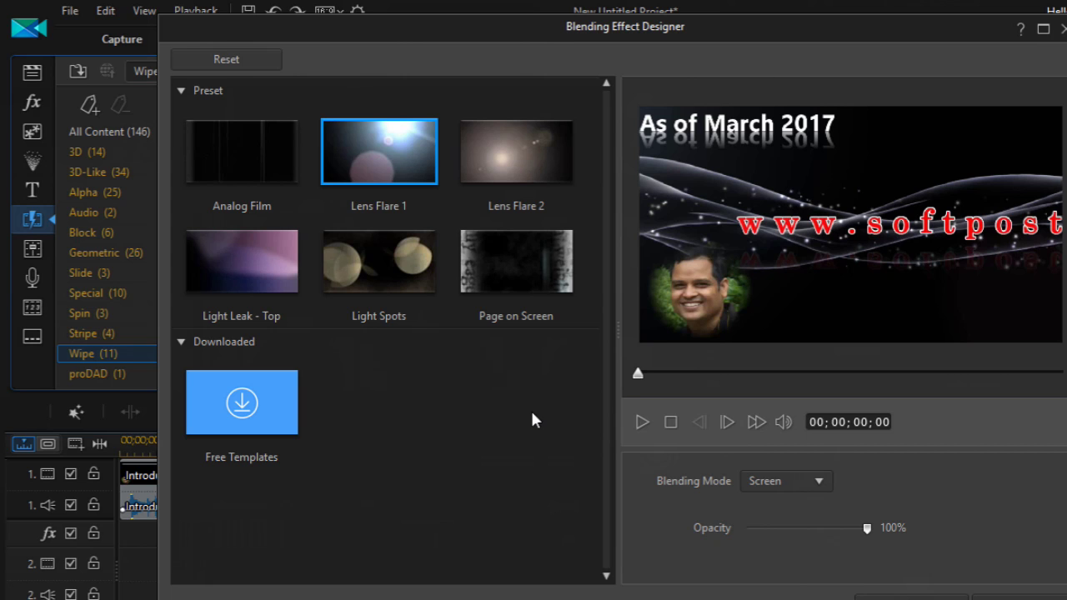
left_click(1017, 597)
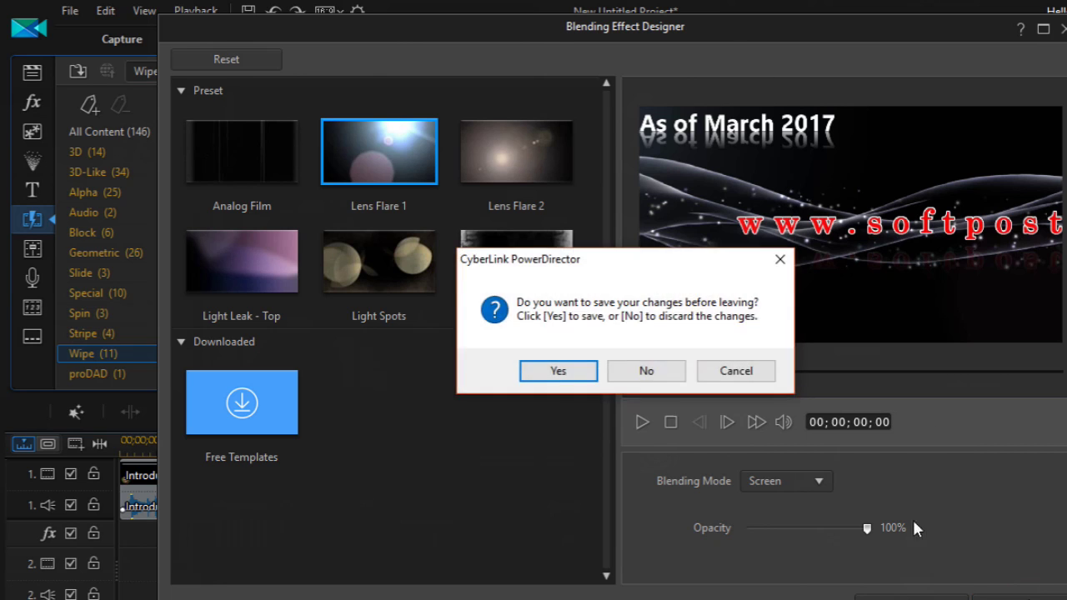
Discard the blending changes and switch to the Google Slides presentation
left_click(636, 375)
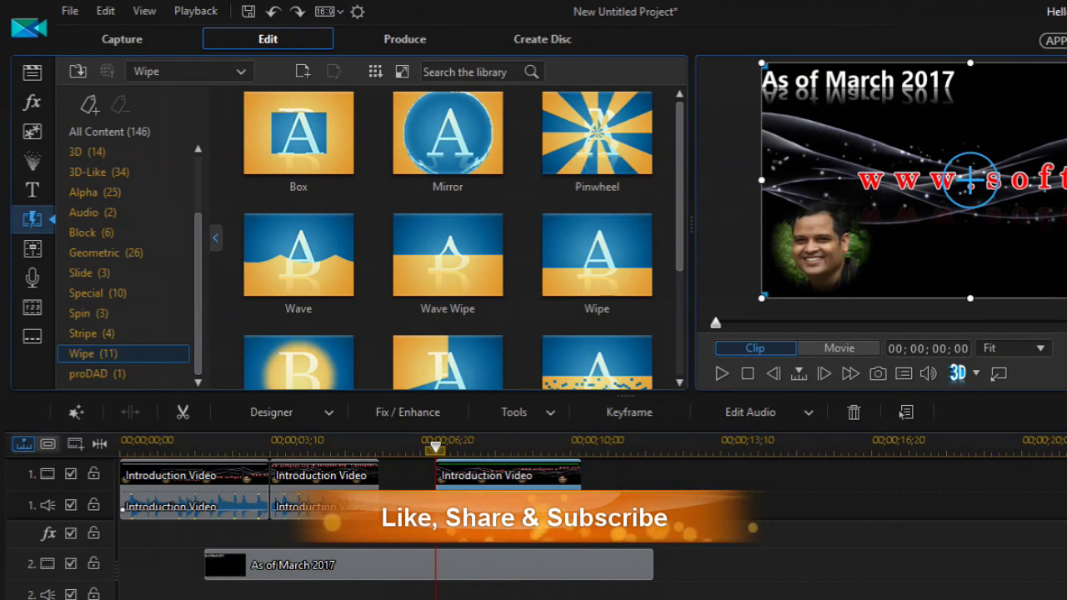
key("alt+Tab")
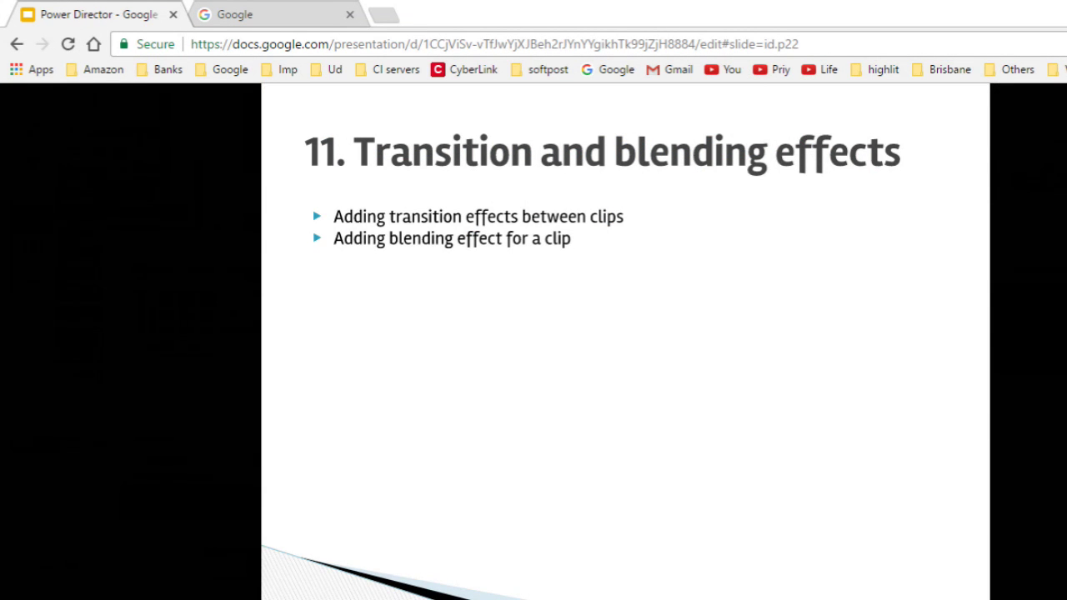
Return to the PowerDirector project and bring up the clip Tools list
key("alt+Tab")
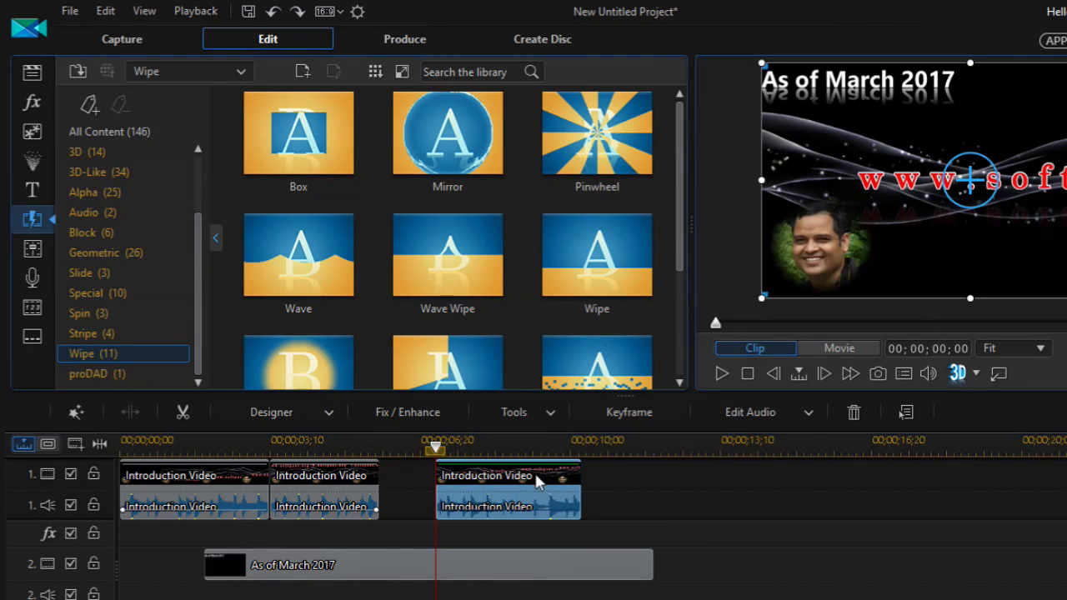
left_click(543, 412)
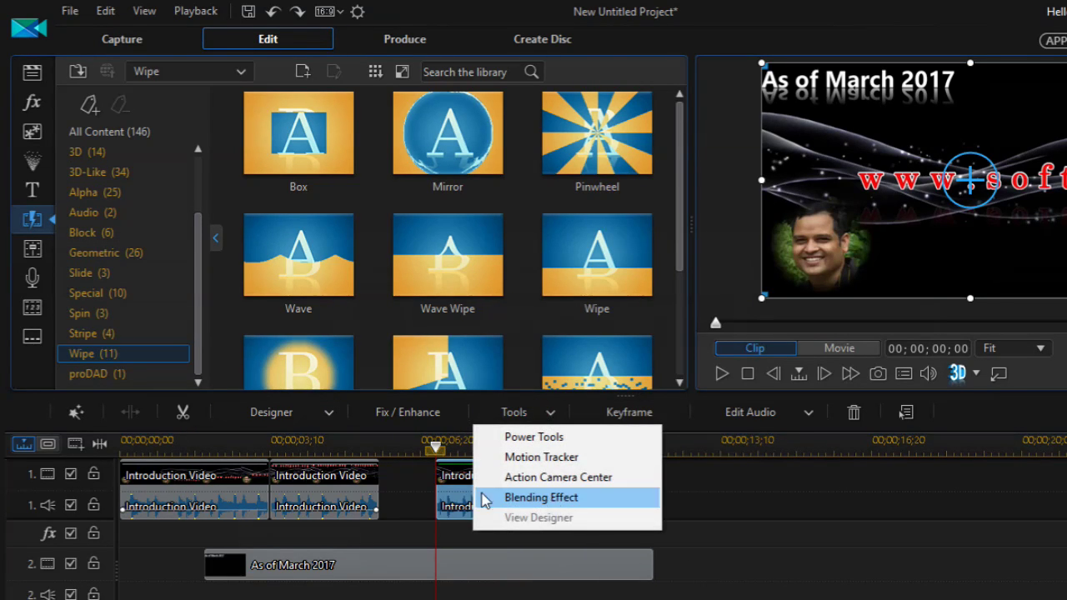